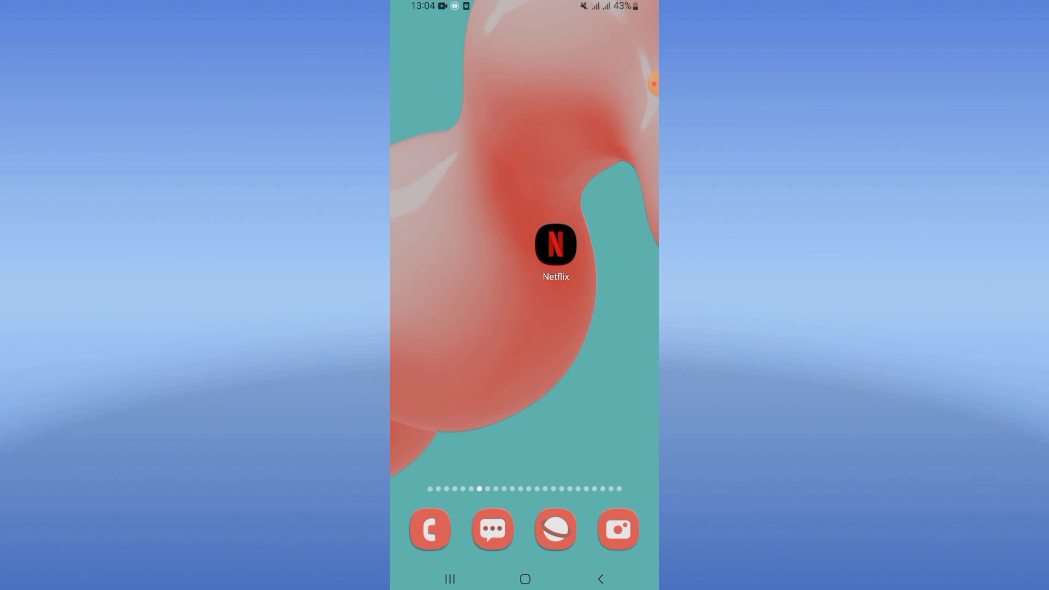
# Swipe up on the home screen to reveal the app drawer.
pyautogui.moveTo(525, 369); pyautogui.dragTo(525, 164)
pyautogui.moveTo(653, 84); pyautogui.dragTo(491, 278)
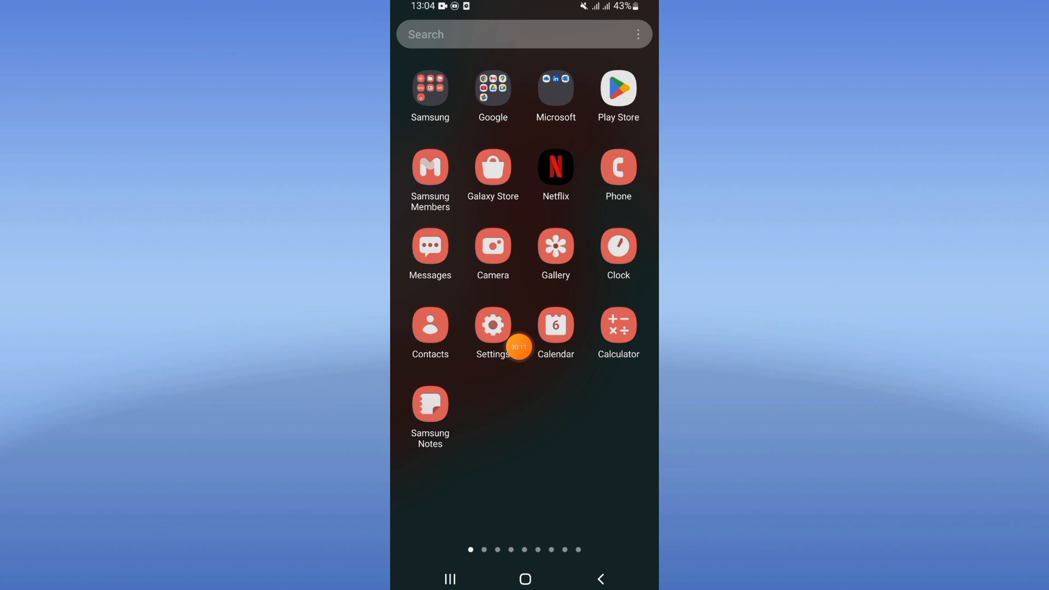
# From Settings > Apps, search 'netfl' and go to Netflix's App info page.
pyautogui.click(493, 326)
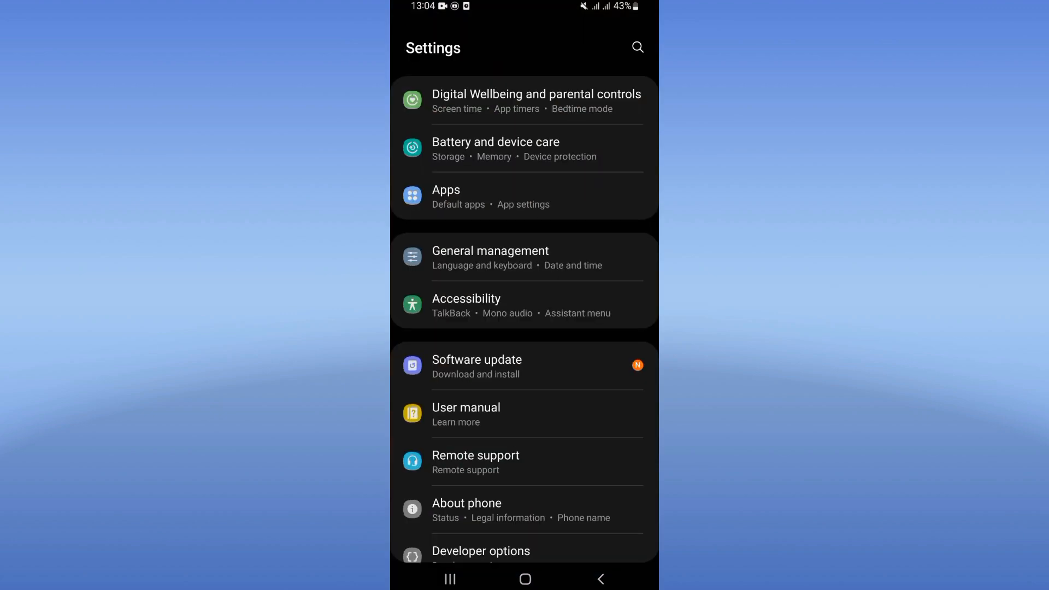
pyautogui.click(509, 196)
pyautogui.click(623, 48)
pyautogui.write('n')
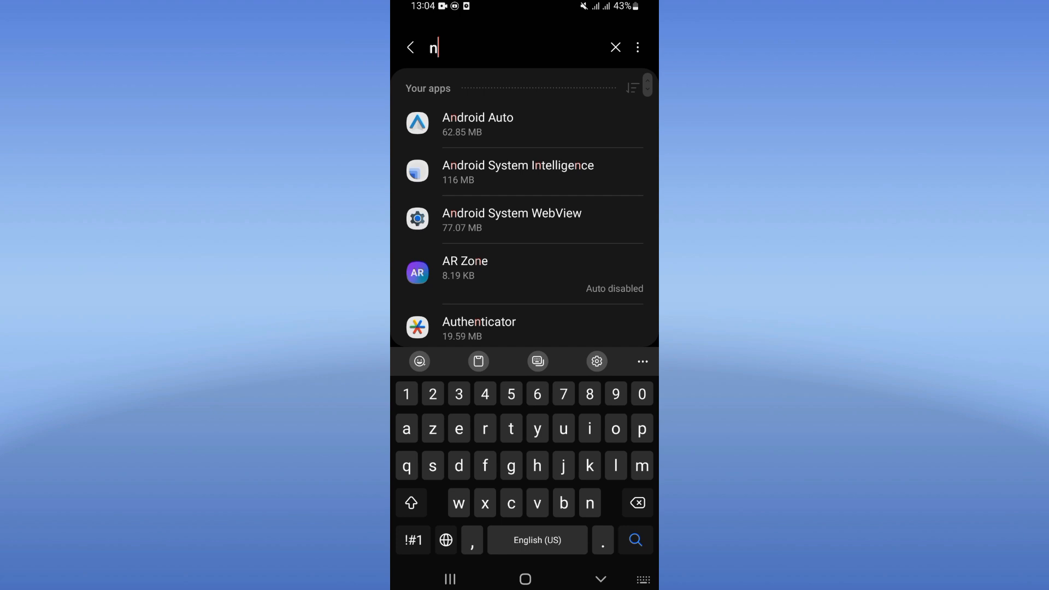
pyautogui.write('etfl')
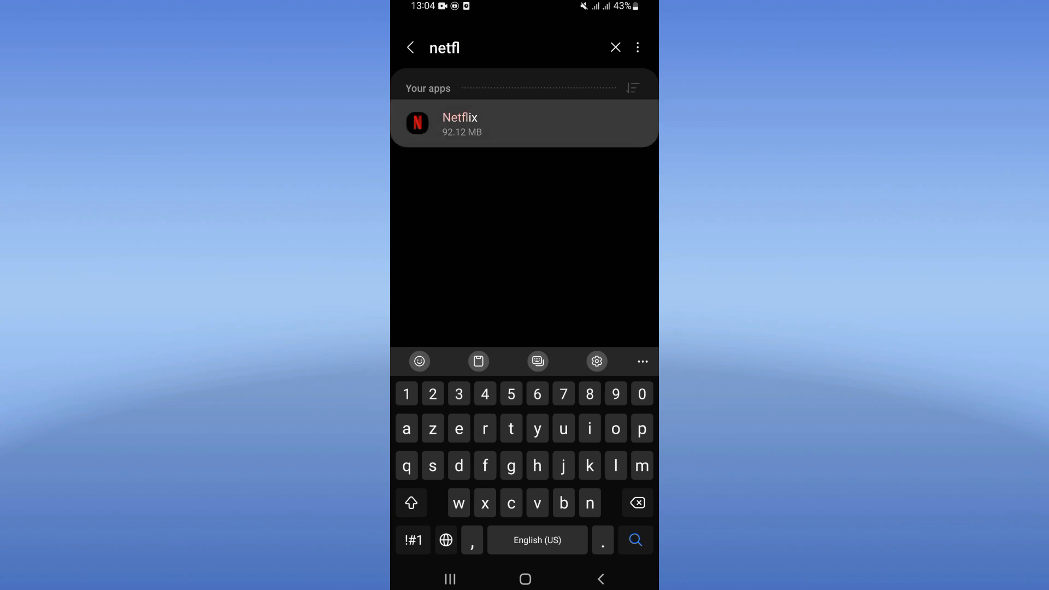
pyautogui.click(525, 124)
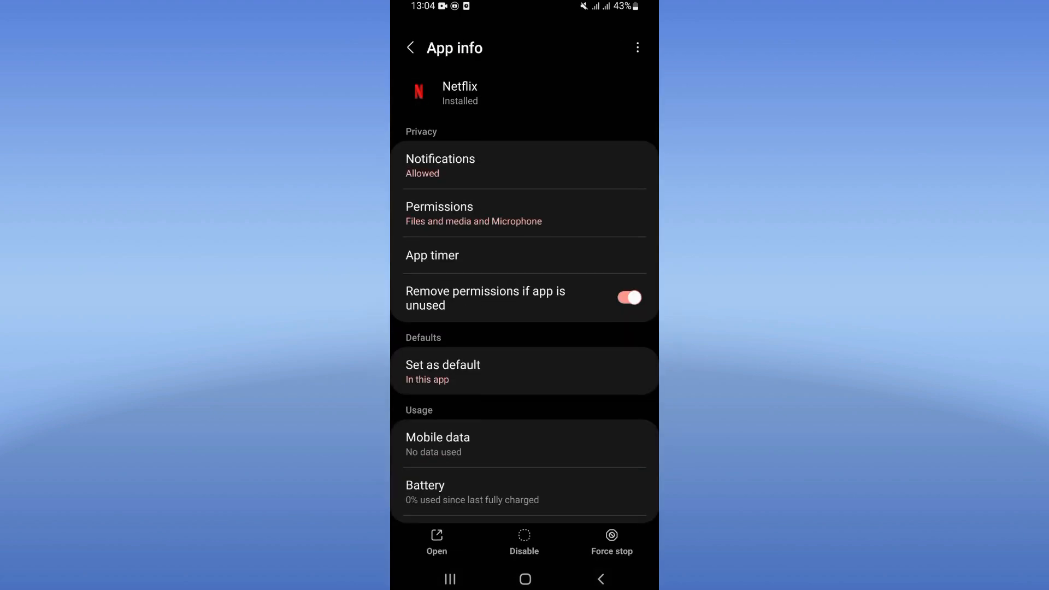
pyautogui.scroll(-5, 524, 370)
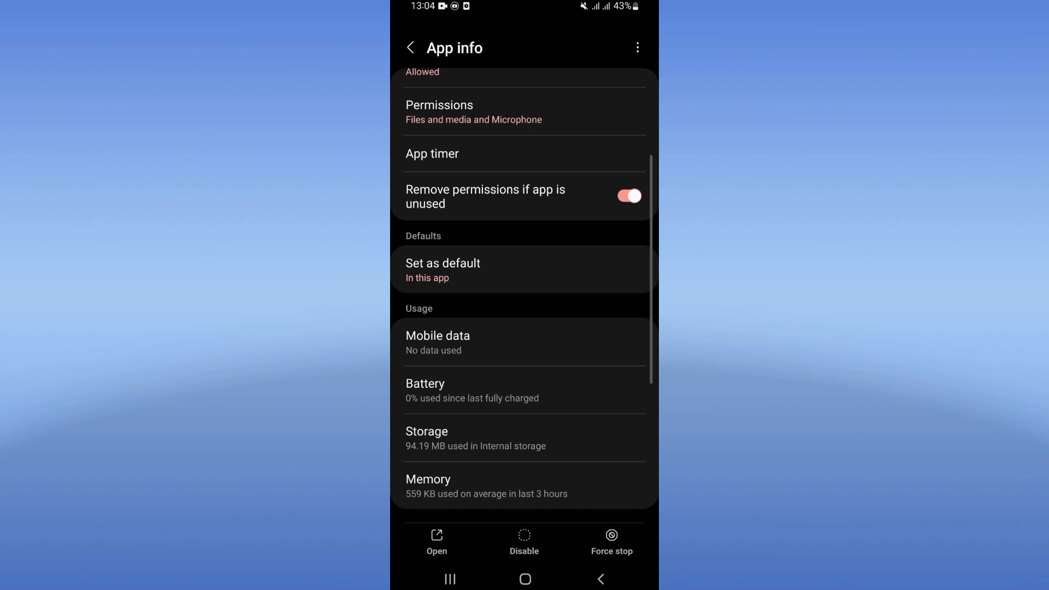
# Clear Netflix's cache from its Storage page and return to App info.
pyautogui.click(526, 308)
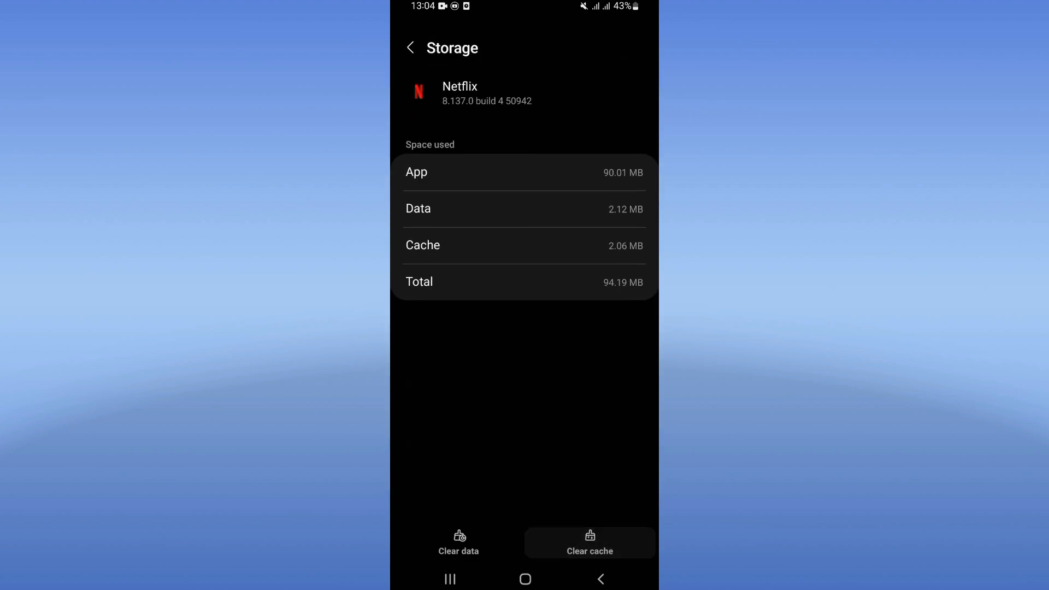
pyautogui.click(601, 578)
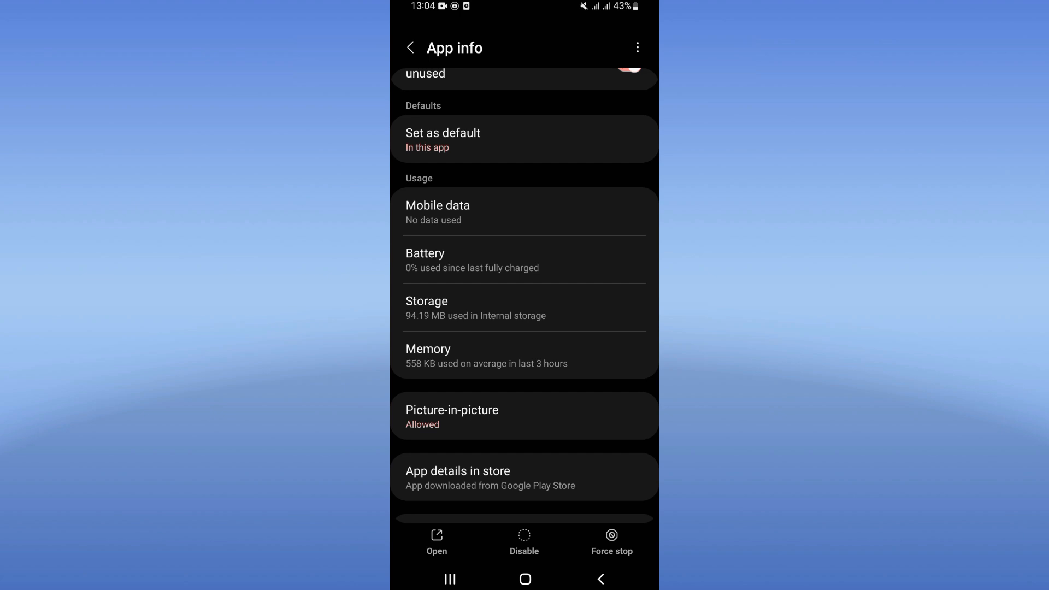
# Force stop Netflix, confirm with OK, and return to the home screen.
pyautogui.click(611, 541)
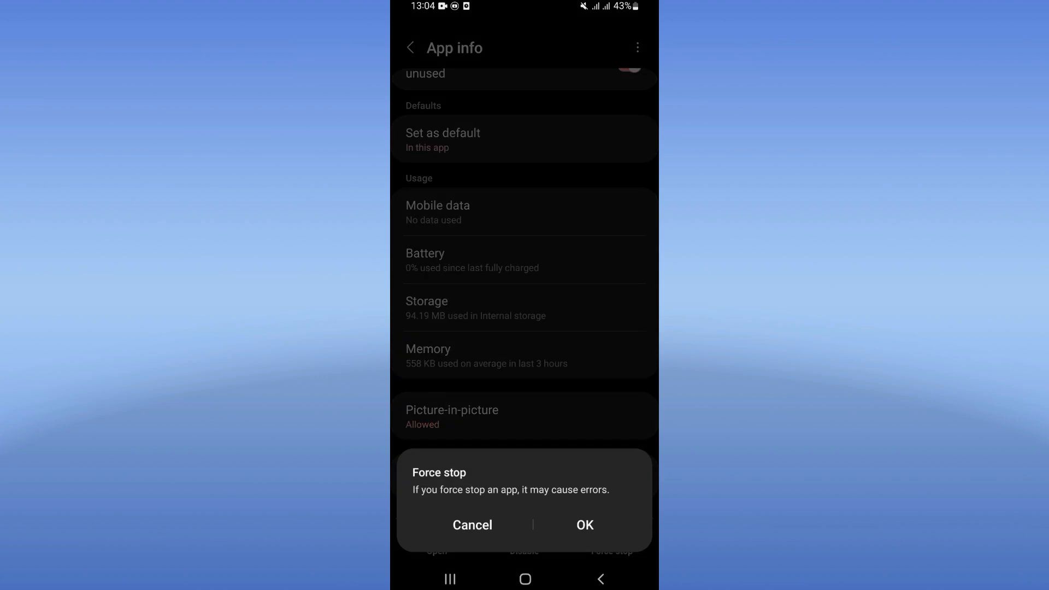
pyautogui.click(585, 524)
pyautogui.click(525, 579)
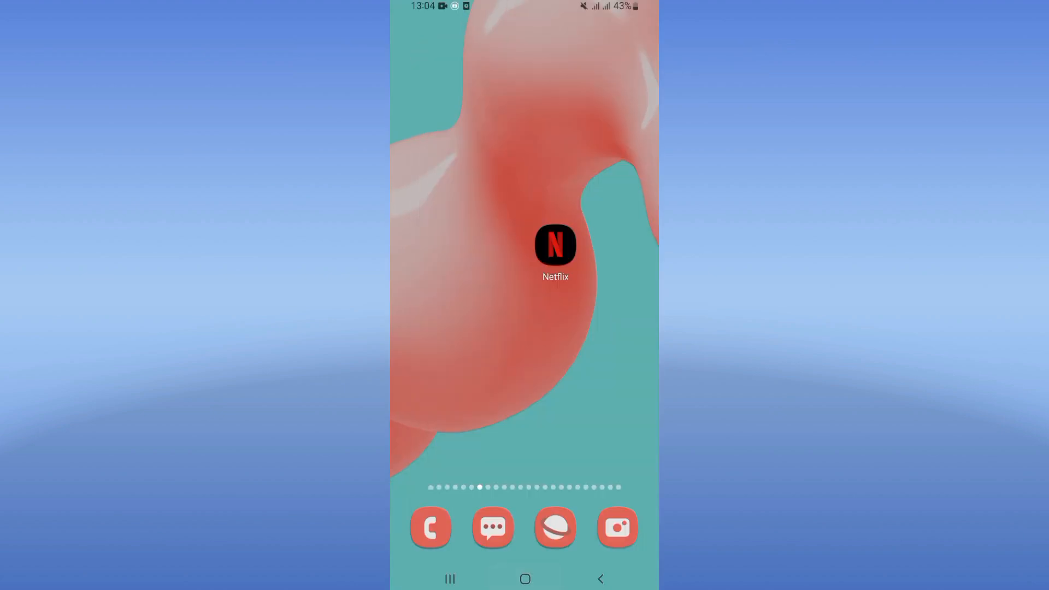
# Hold the side key for the power menu and choose Restart to reboot the phone.
pyautogui.moveTo(525, 410); pyautogui.dragTo(525, 205)
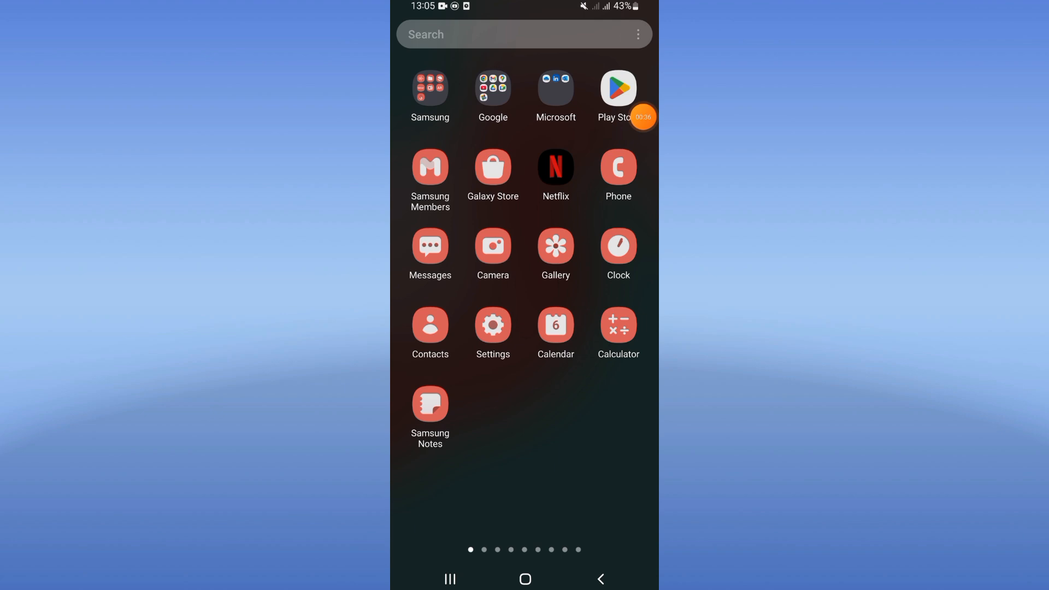
pyautogui.click(602, 579)
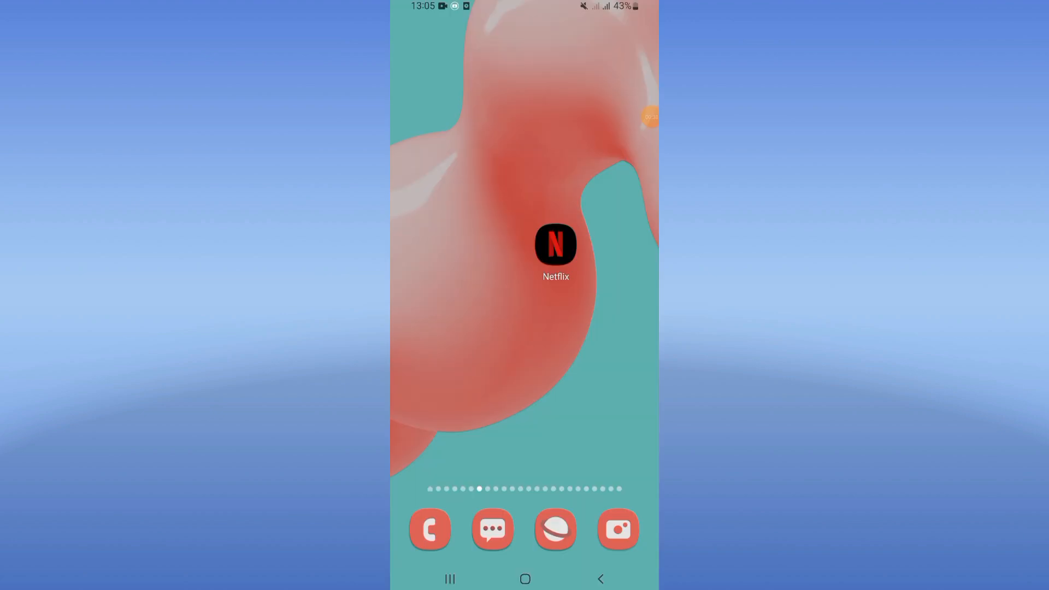
pyautogui.press('XF86PowerOff')
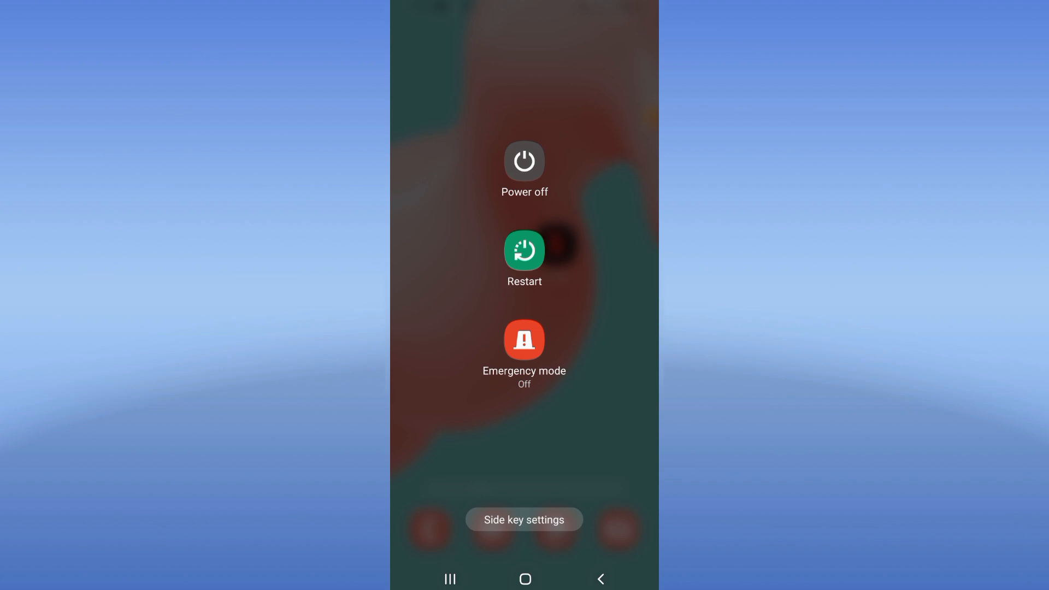
pyautogui.press('Escape')
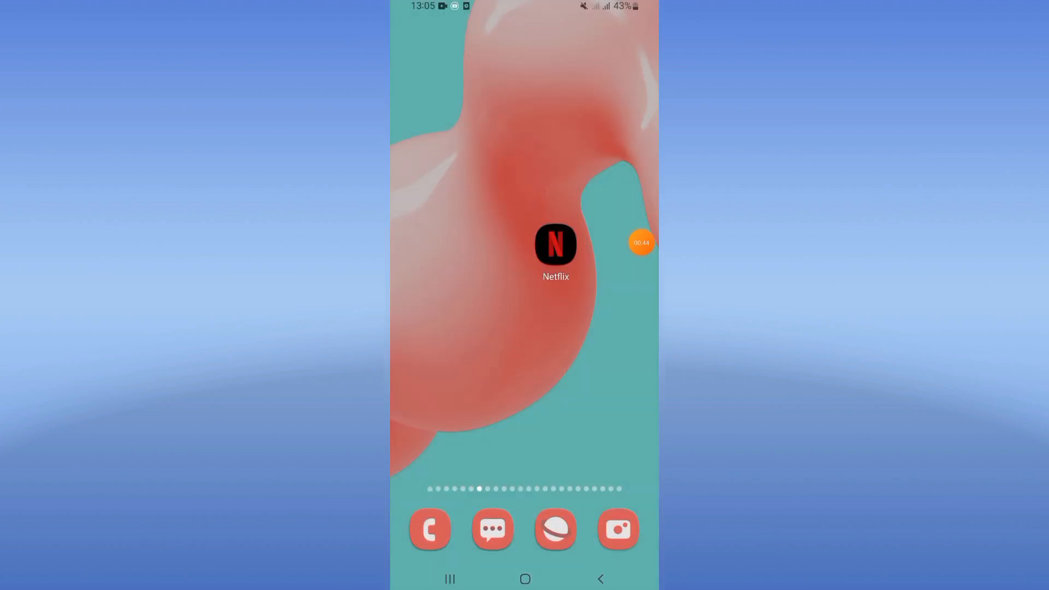